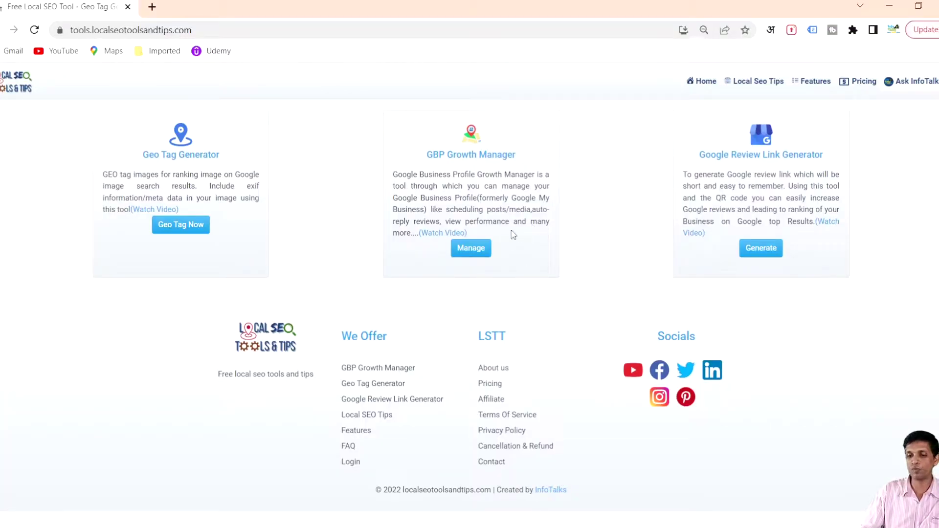
# Look over the GBP Growth Manager dashboard, then go to the Geo Tag Generator tool
pyautogui.click(471, 250)
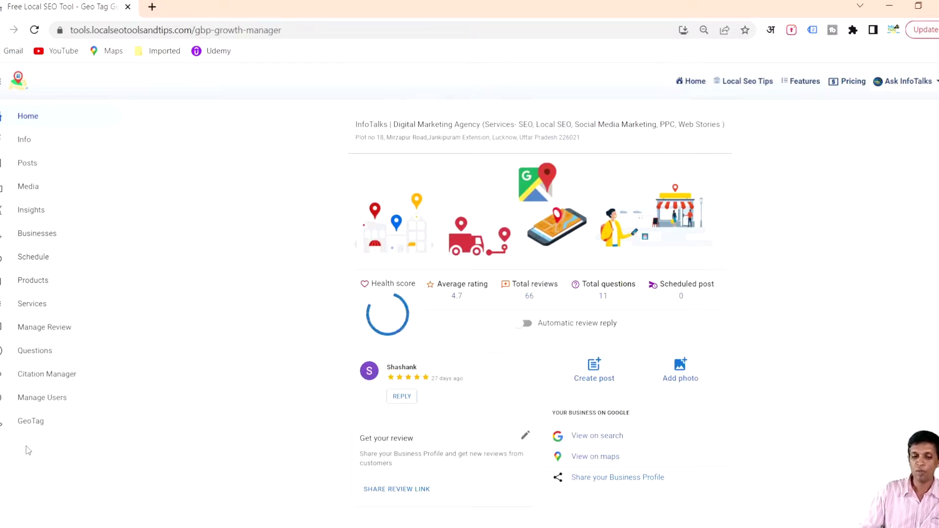
pyautogui.click(38, 423)
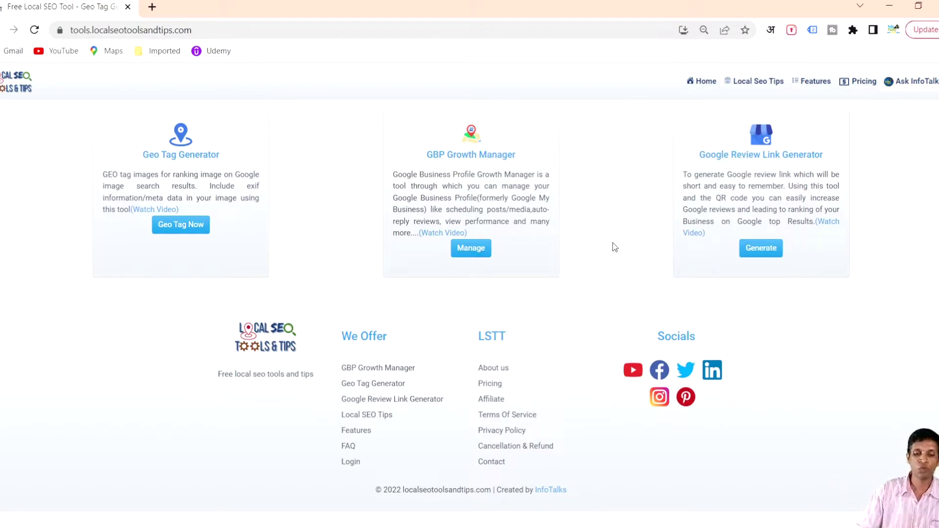
pyautogui.click(195, 228)
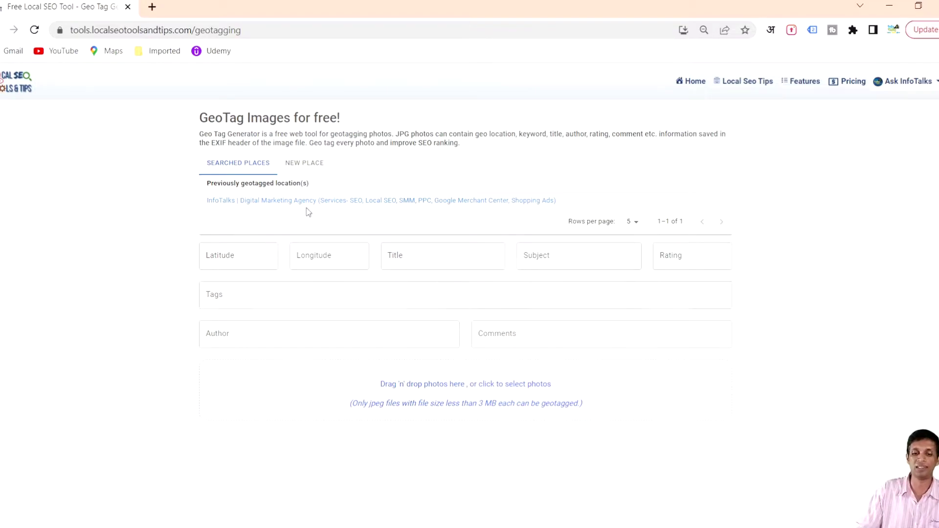
# Load the saved InfoTalks location (latitude 26.9471135, longitude 80.9397118, rating 5) into the form
pyautogui.moveTo(206, 185); pyautogui.dragTo(320, 187)
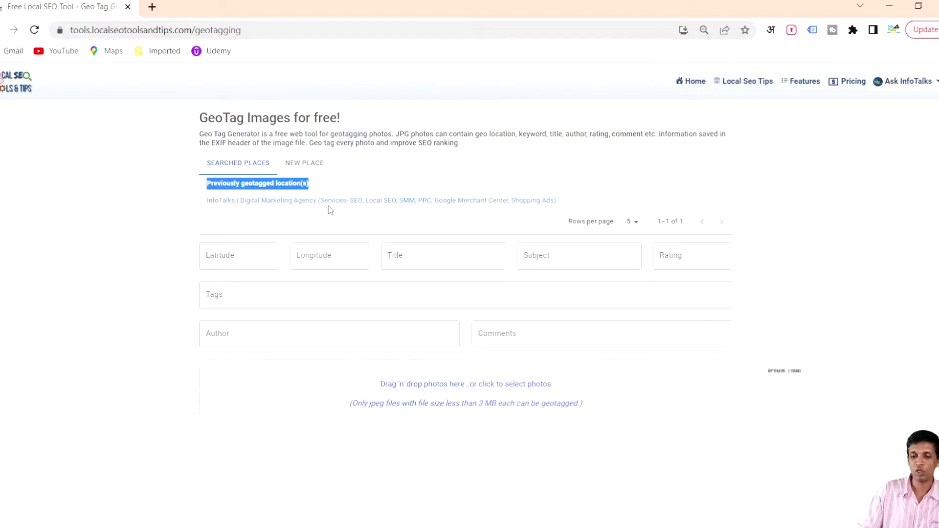
pyautogui.click(328, 204)
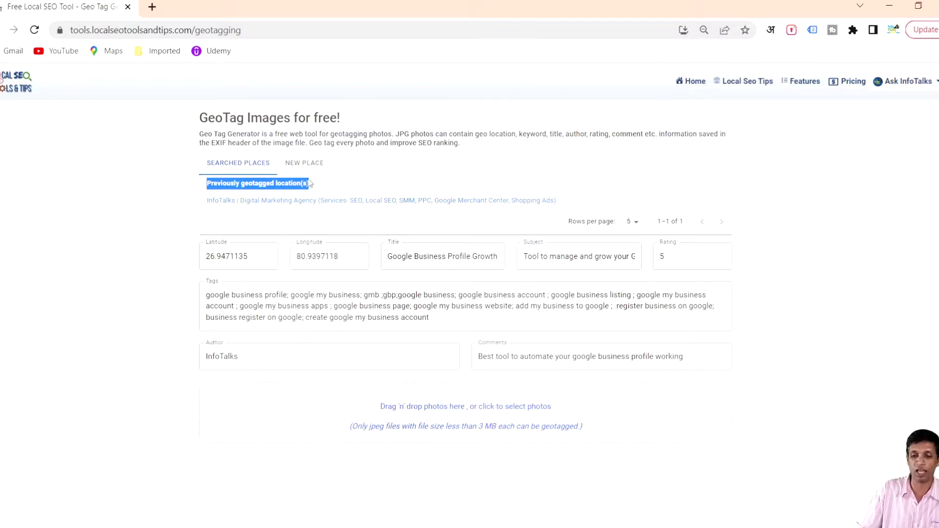
# Search a new place for 'infotalks' and pin the InfoTalks agency from the suggestions
pyautogui.click(308, 164)
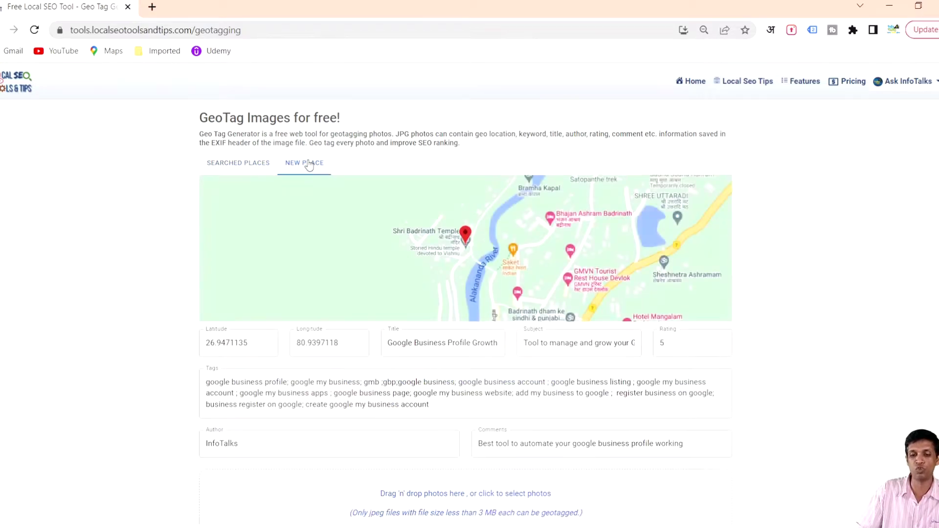
pyautogui.click(260, 192)
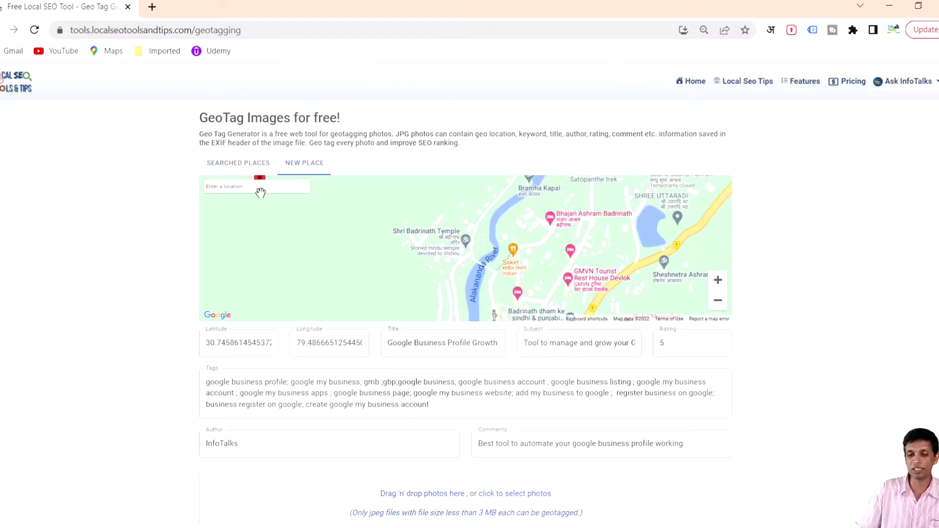
pyautogui.click(258, 186)
pyautogui.write('infotalks')
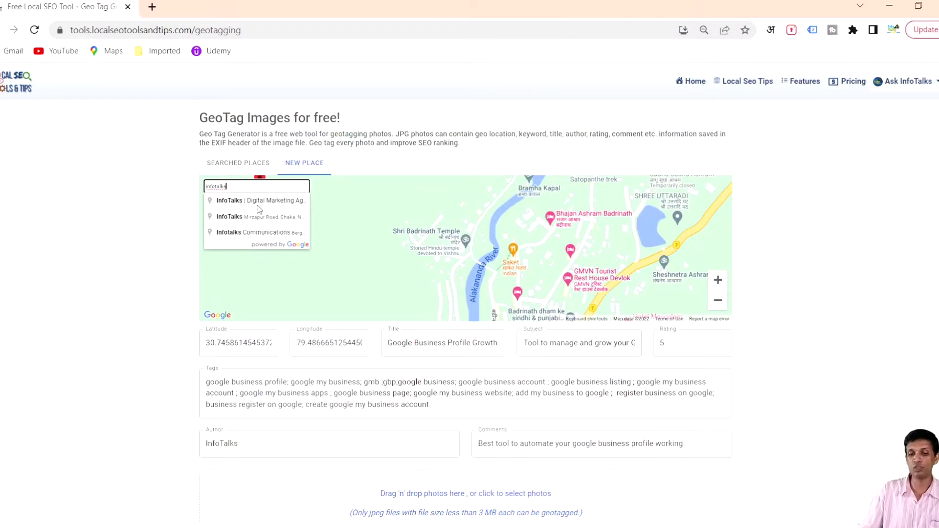
pyautogui.click(255, 201)
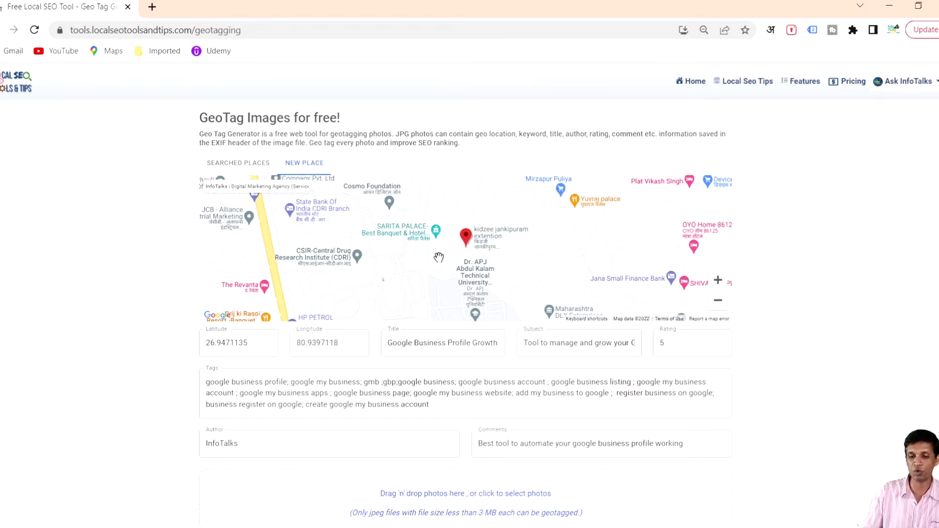
pyautogui.click(226, 344)
pyautogui.click(316, 344)
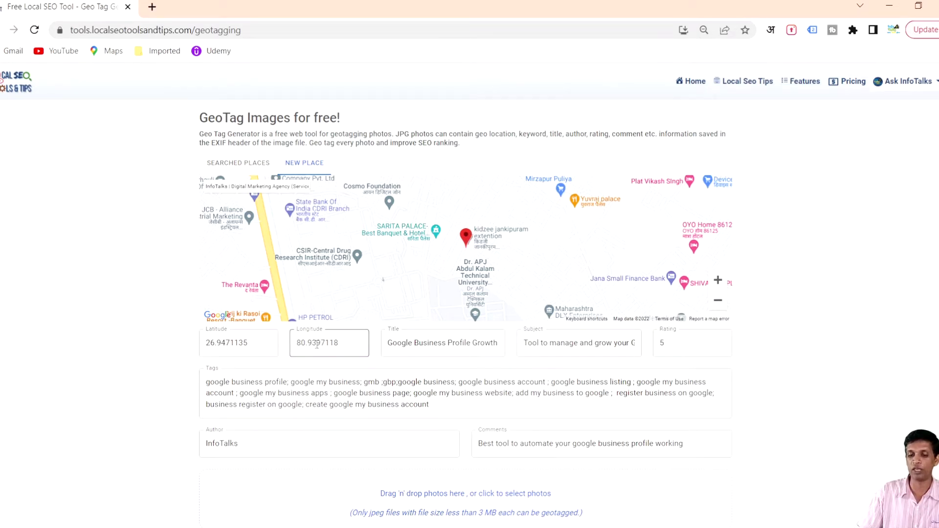
pyautogui.click(384, 349)
pyautogui.click(528, 353)
pyautogui.click(392, 380)
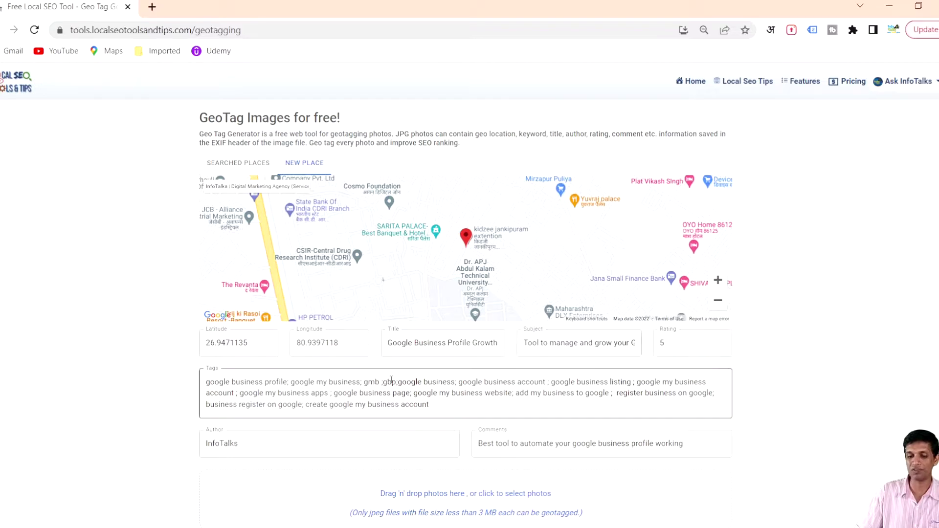
# Replace the Tags text with the pasted google business keyword list
pyautogui.doubleClick(298, 383)
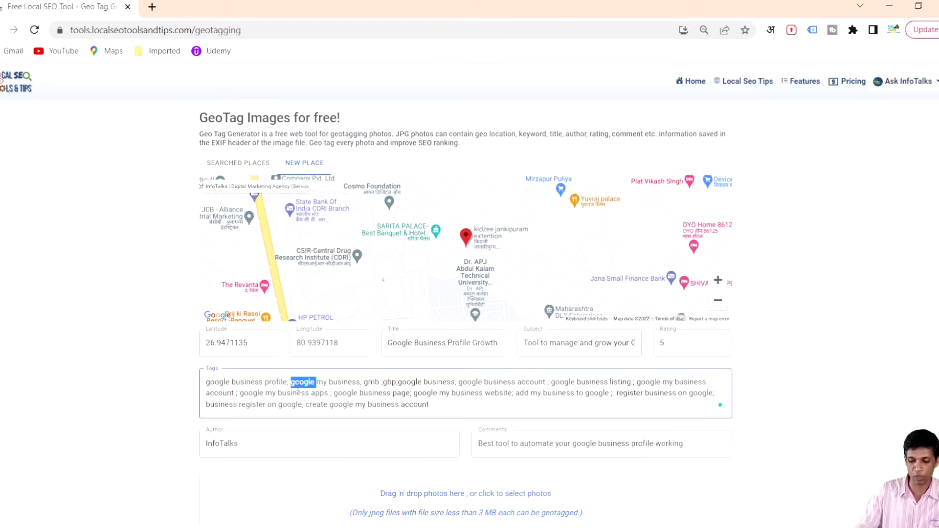
pyautogui.hotkey('ctrl', 'a')
pyautogui.hotkey('ctrl', 'c')
pyautogui.press('BackSpace')
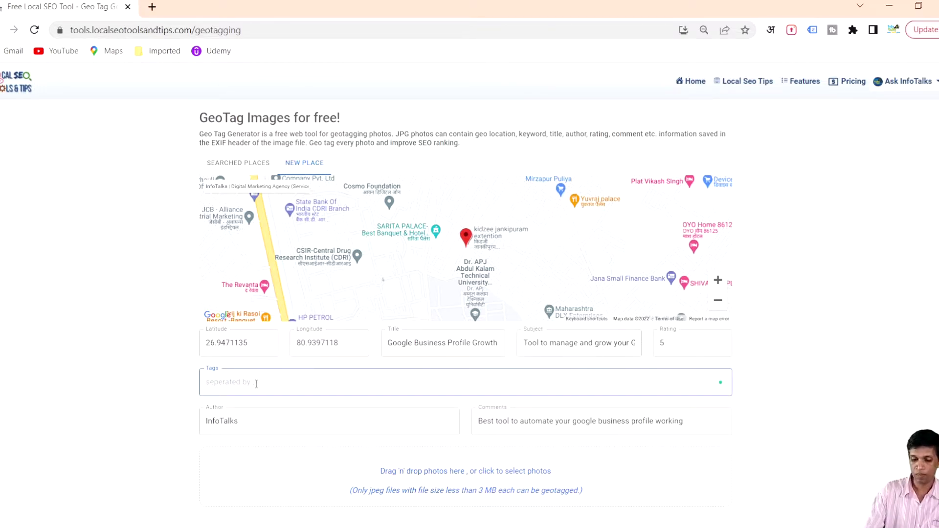
pyautogui.hotkey('ctrl', 'v')
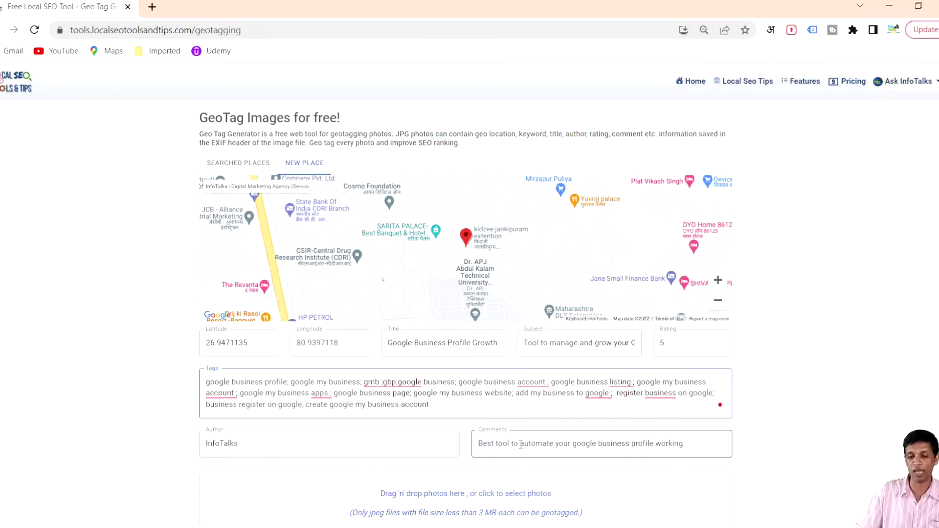
pyautogui.scroll(-4, 521, 444)
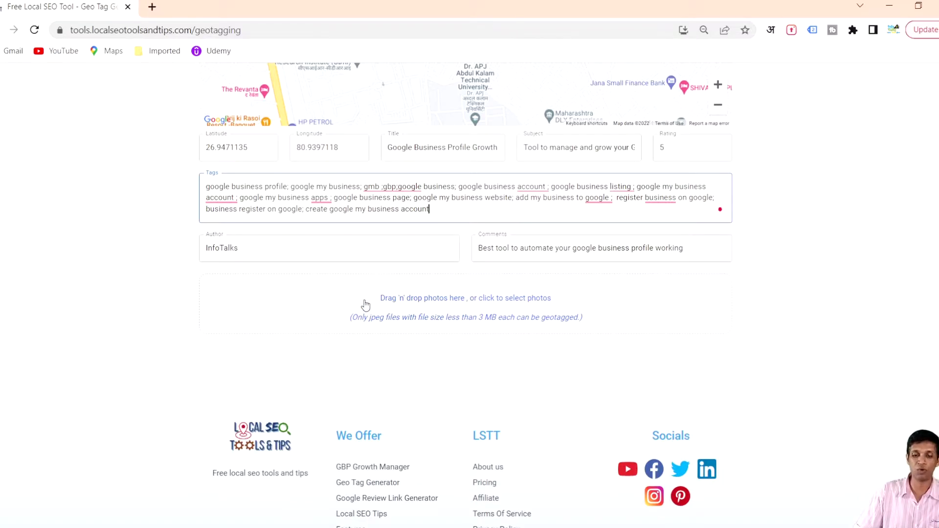
pyautogui.scroll(1, 366, 304)
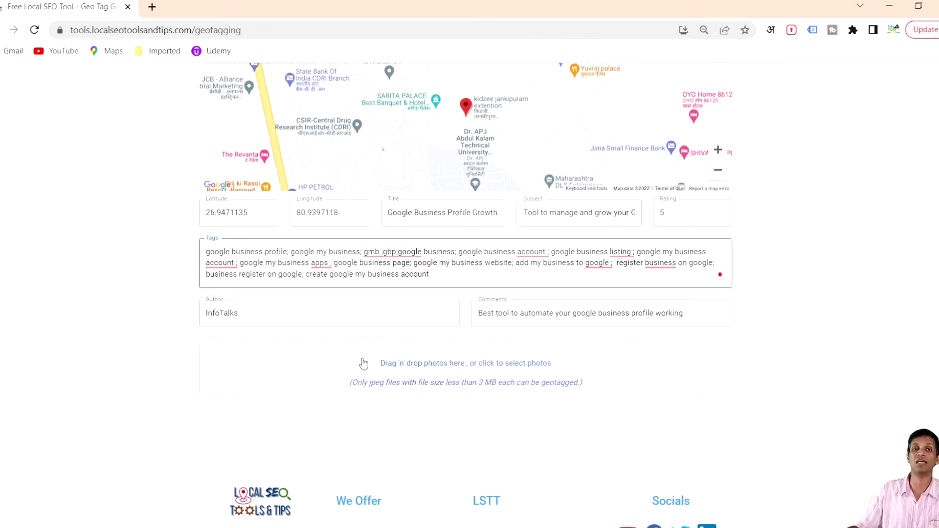
# Check the Latitude and Comments values, then switch to the folder holding Logo.jpg
pyautogui.doubleClick(218, 212)
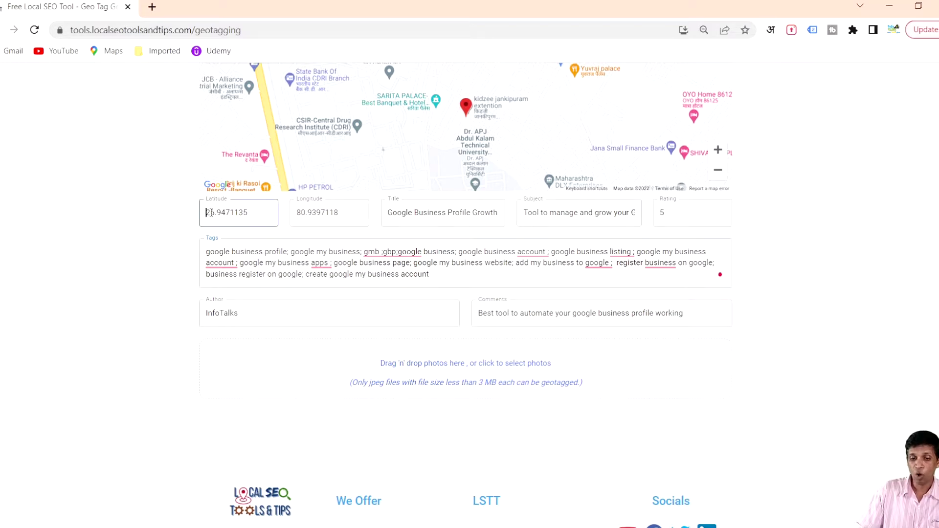
pyautogui.click(518, 314)
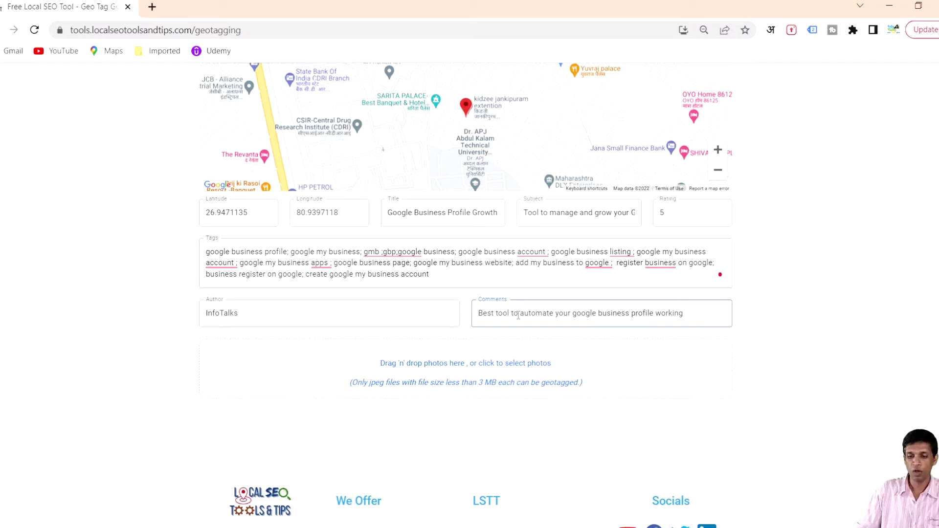
pyautogui.scroll(3, 518, 315)
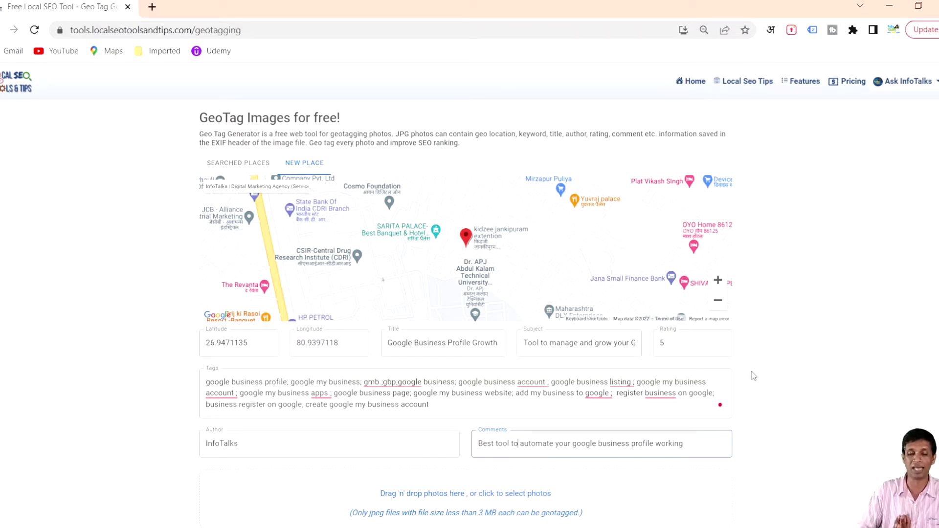
pyautogui.hotkey('alt', 'Tab')
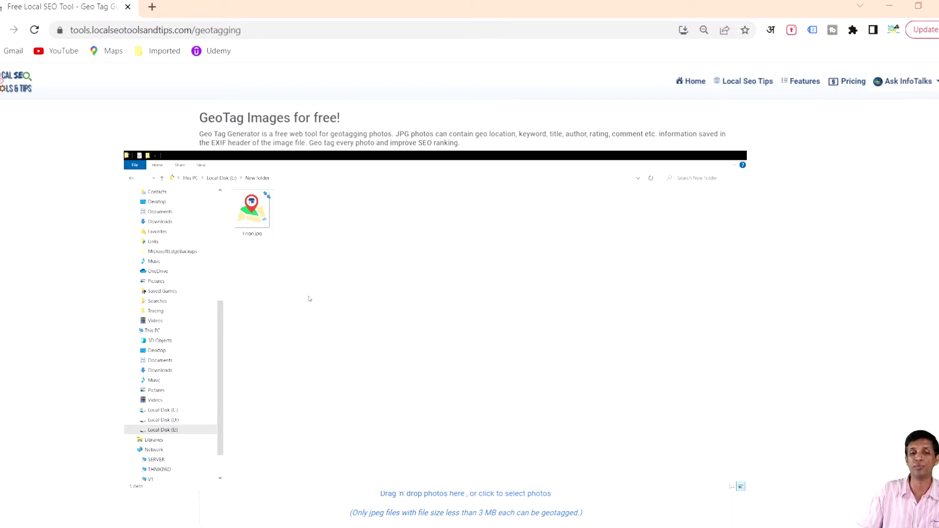
# Show Logo.jpg's details: Canva, 500 x 500 pixels, 18.2 KB, with empty title, tags and author
pyautogui.click(264, 233)
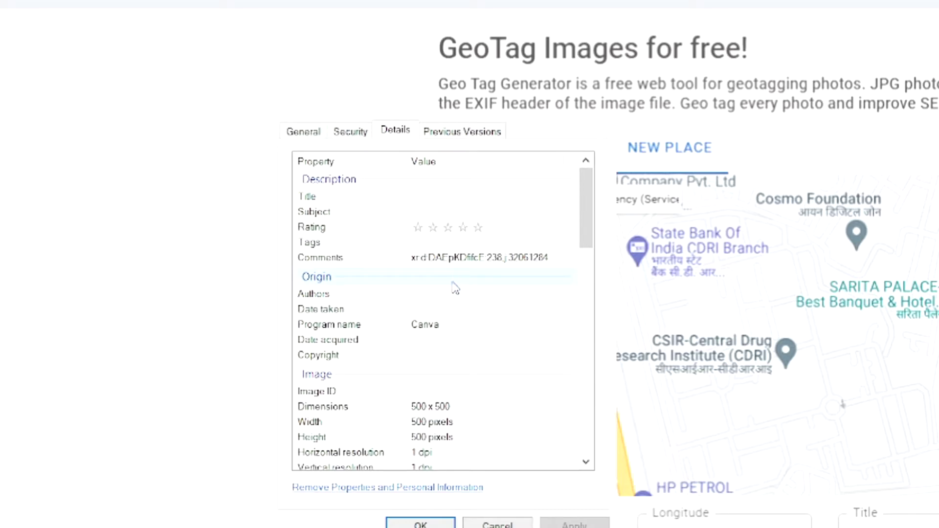
pyautogui.scroll(-1, 465, 322)
pyautogui.scroll(-5, 464, 321)
pyautogui.click(463, 321)
pyautogui.scroll(-2, 463, 321)
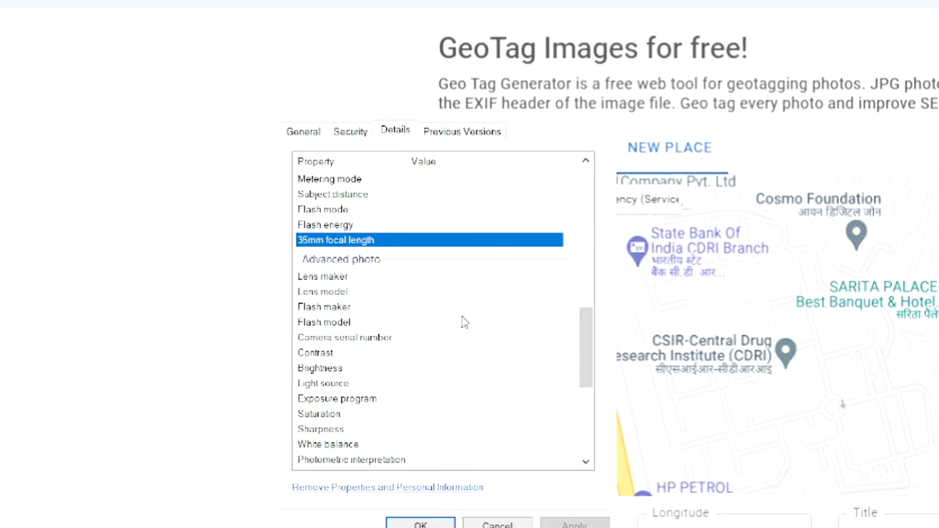
pyautogui.scroll(-4, 411, 290)
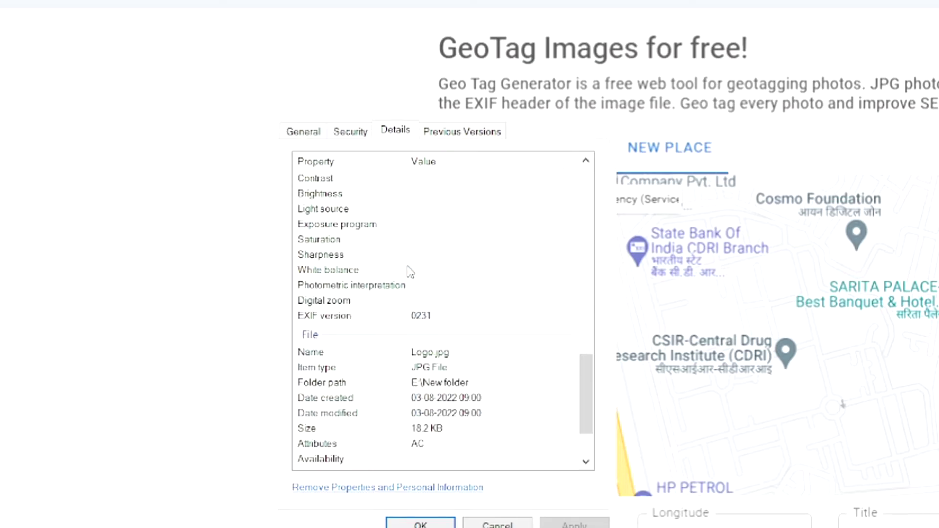
pyautogui.scroll(-2, 409, 272)
pyautogui.scroll(12, 413, 275)
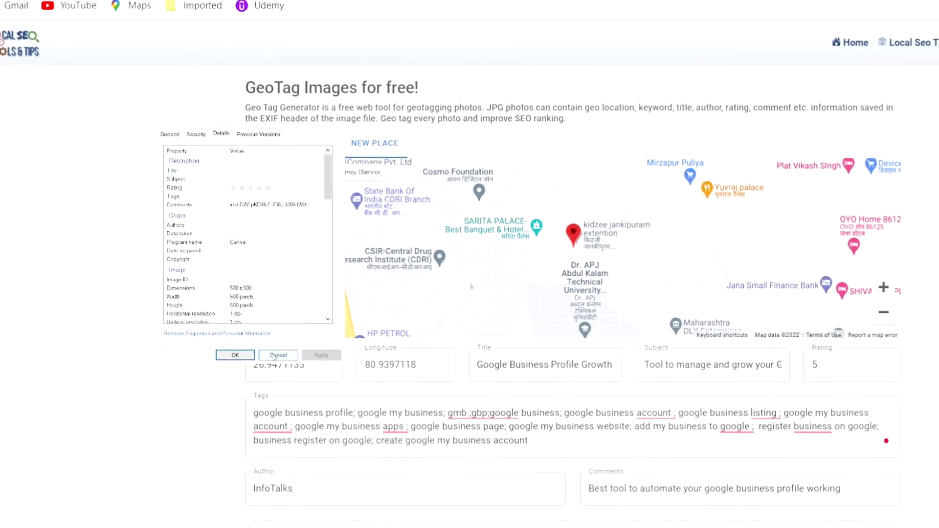
# Upload Logo.jpg, generate and download its geotagged copy, then reload the page
pyautogui.click(445, 423)
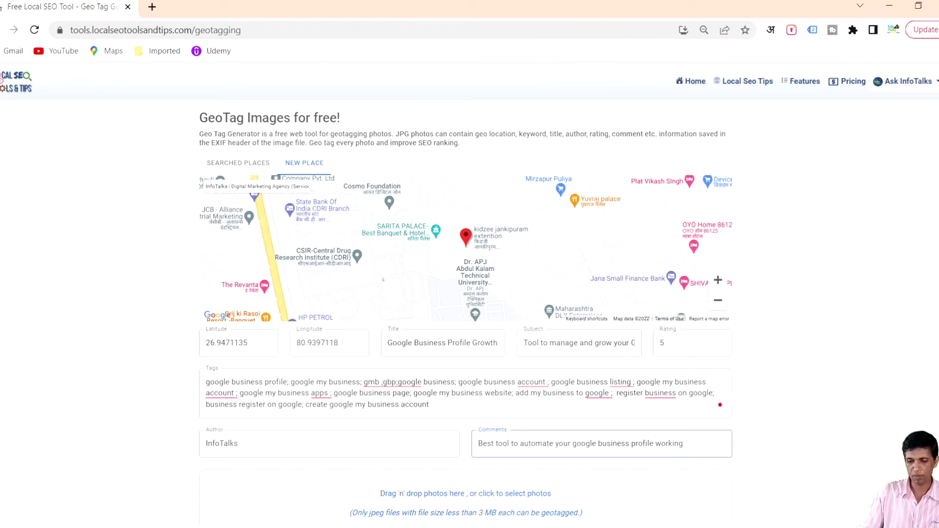
pyautogui.scroll(-4, 749, 367)
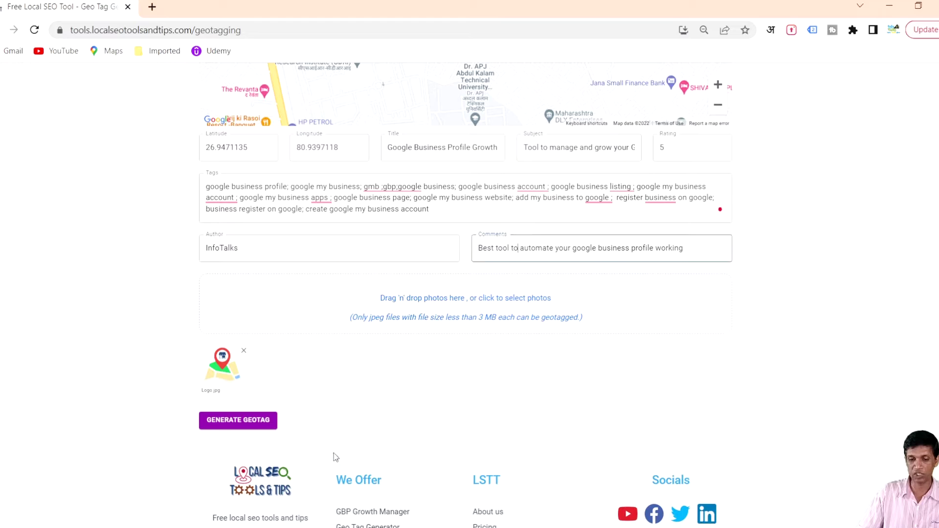
pyautogui.click(258, 426)
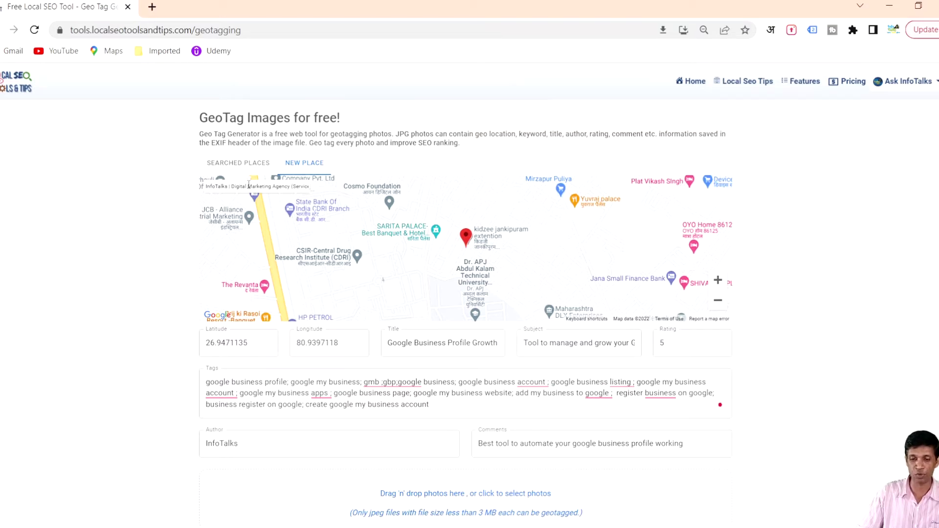
pyautogui.click(34, 30)
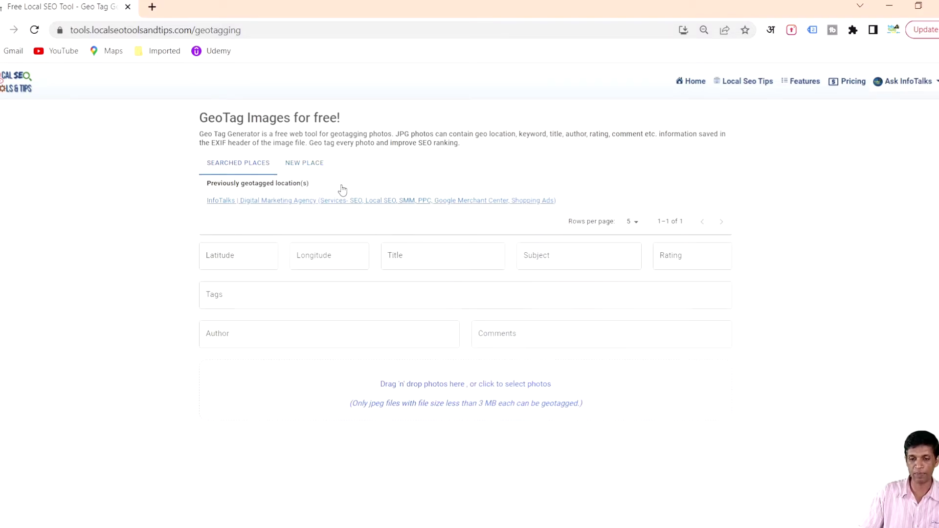
# Reload the saved InfoTalks location into the geotag form
pyautogui.click(271, 206)
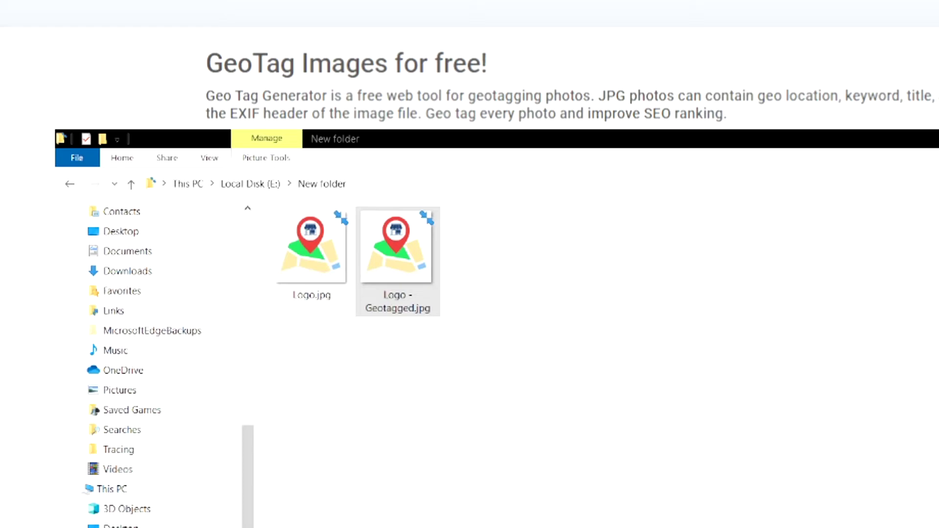
# Select Logo - Geotagged.jpg to view its title, 5-star rating, tags and author InfoTalks
pyautogui.click(404, 306)
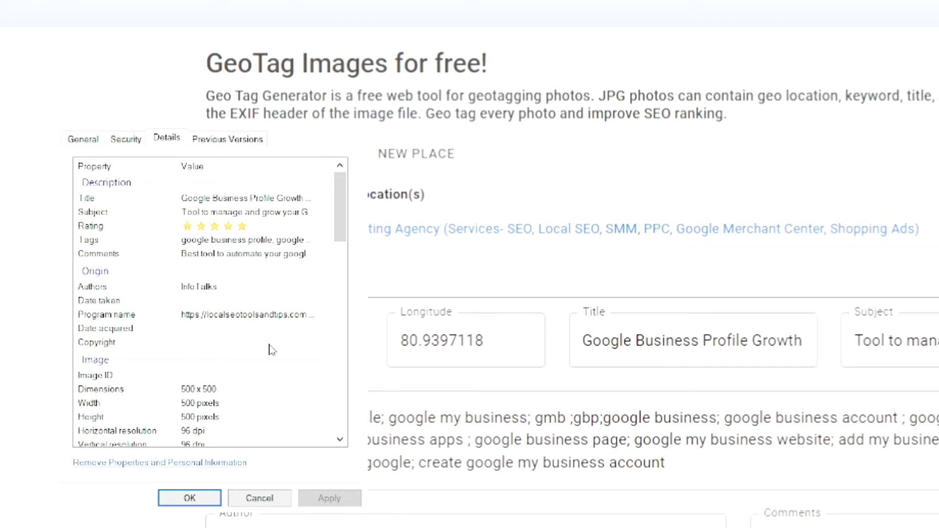
pyautogui.scroll(-15, 272, 350)
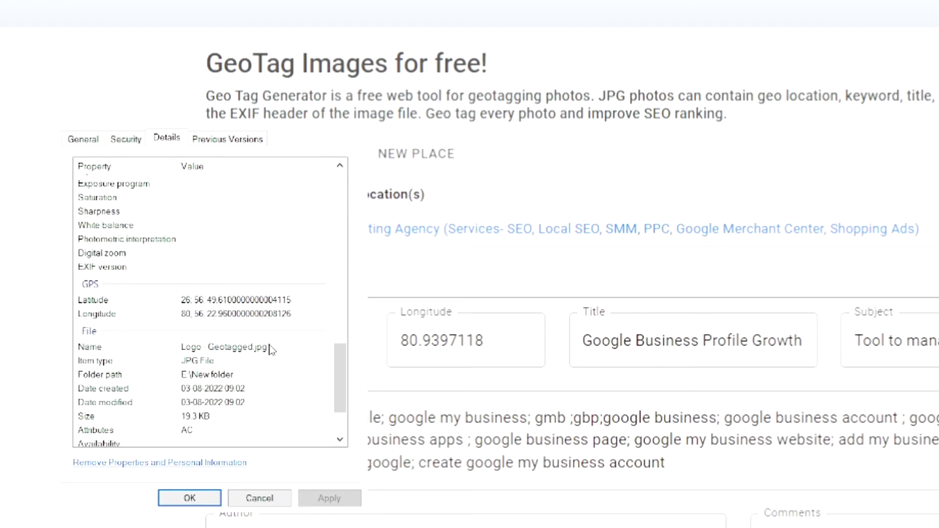